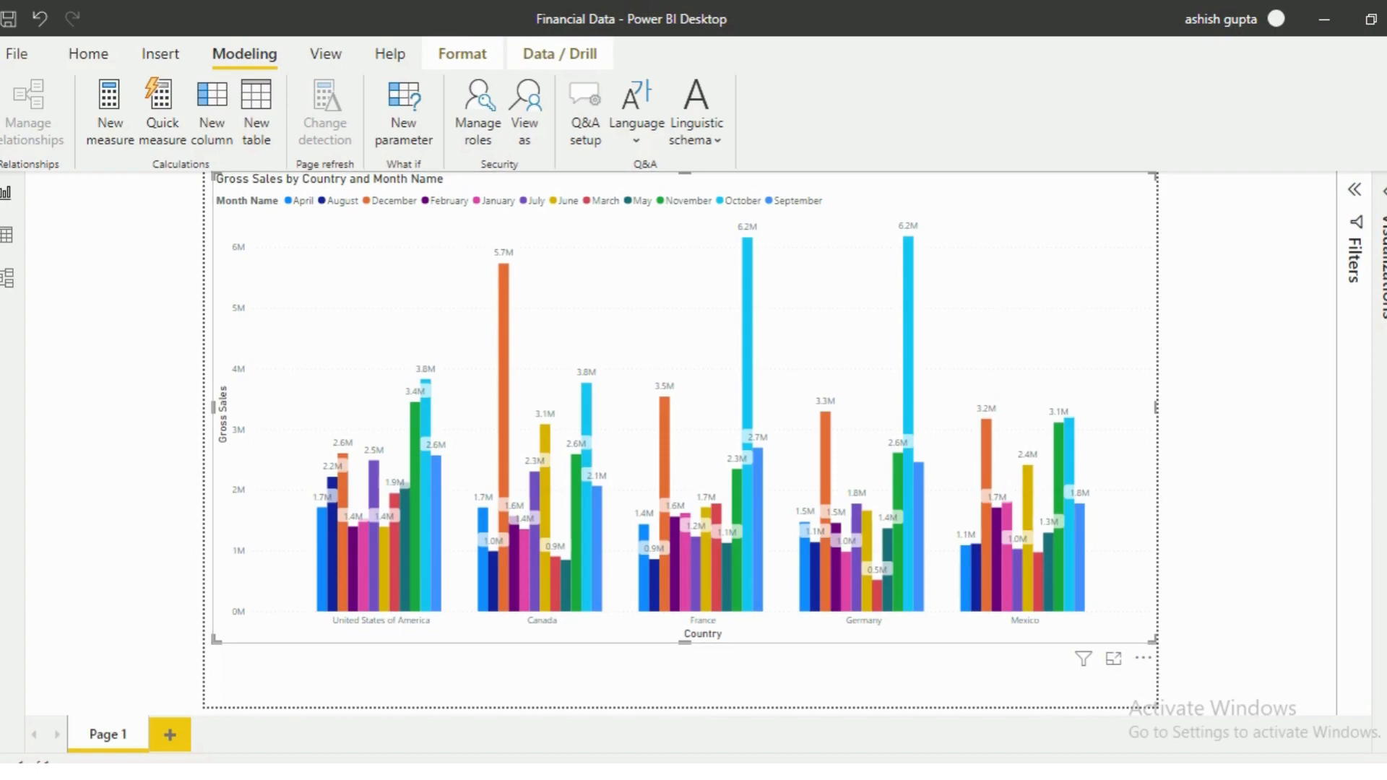
Step: Switch to PowerPoint to read the row-level security definition slide, and return to Power BI Desktop
key("alt+Tab")
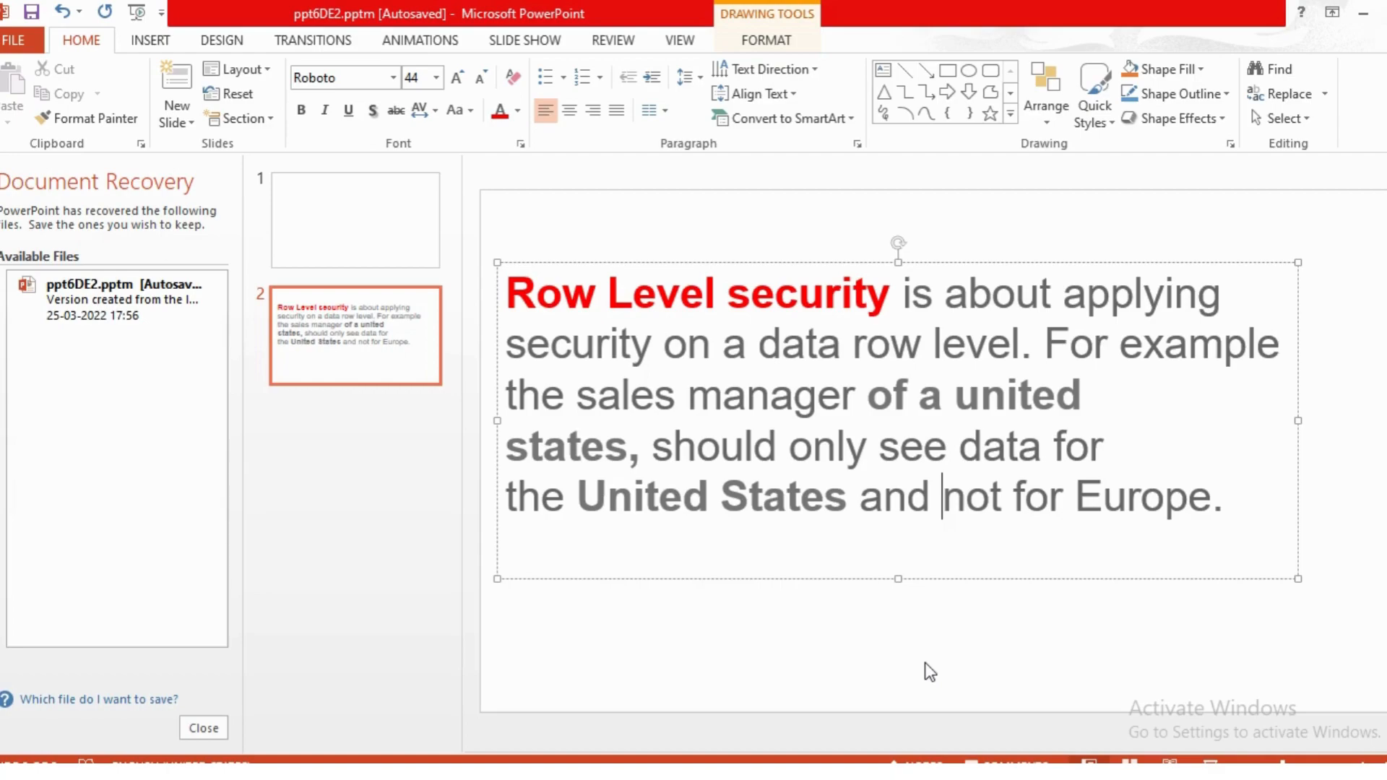
left_click(1363, 13)
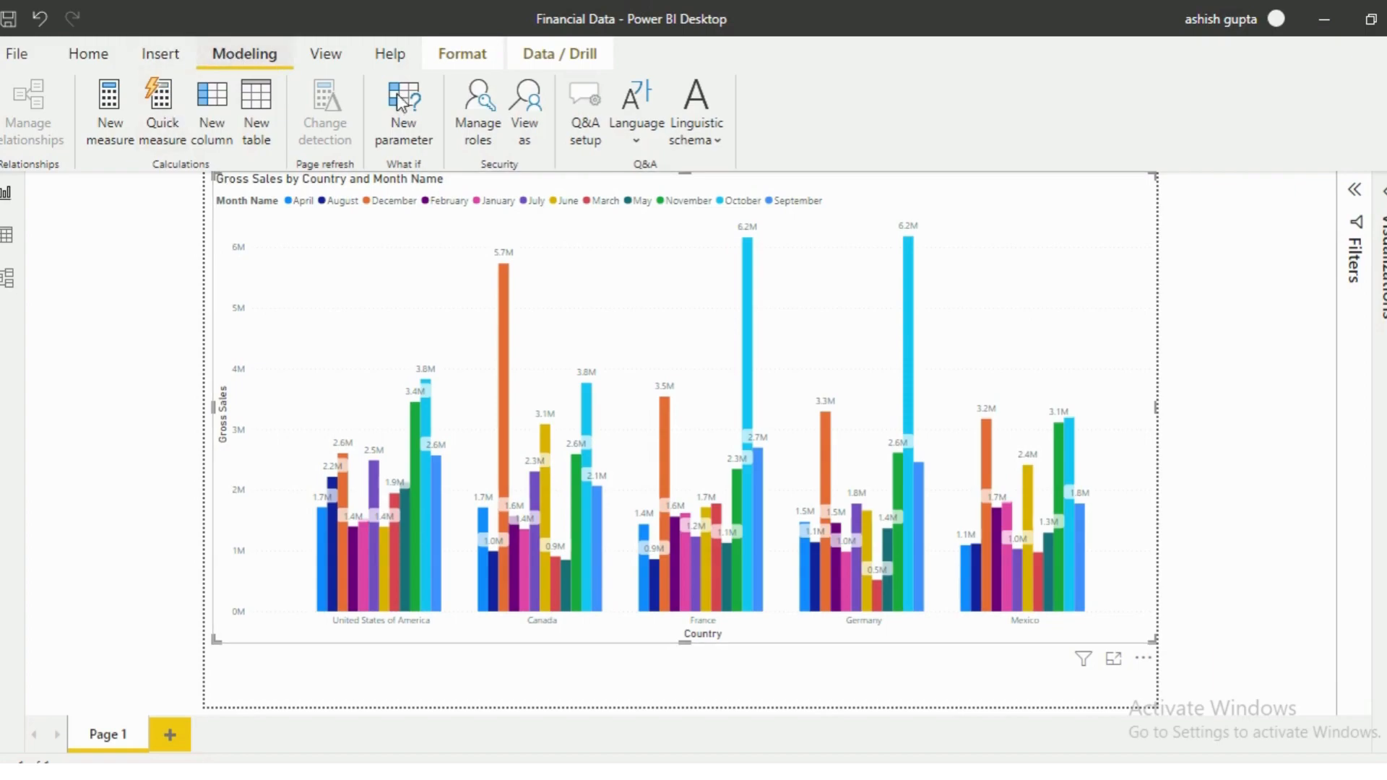
Step: Open role management and delete the existing Country role with its table filters
left_click(471, 132)
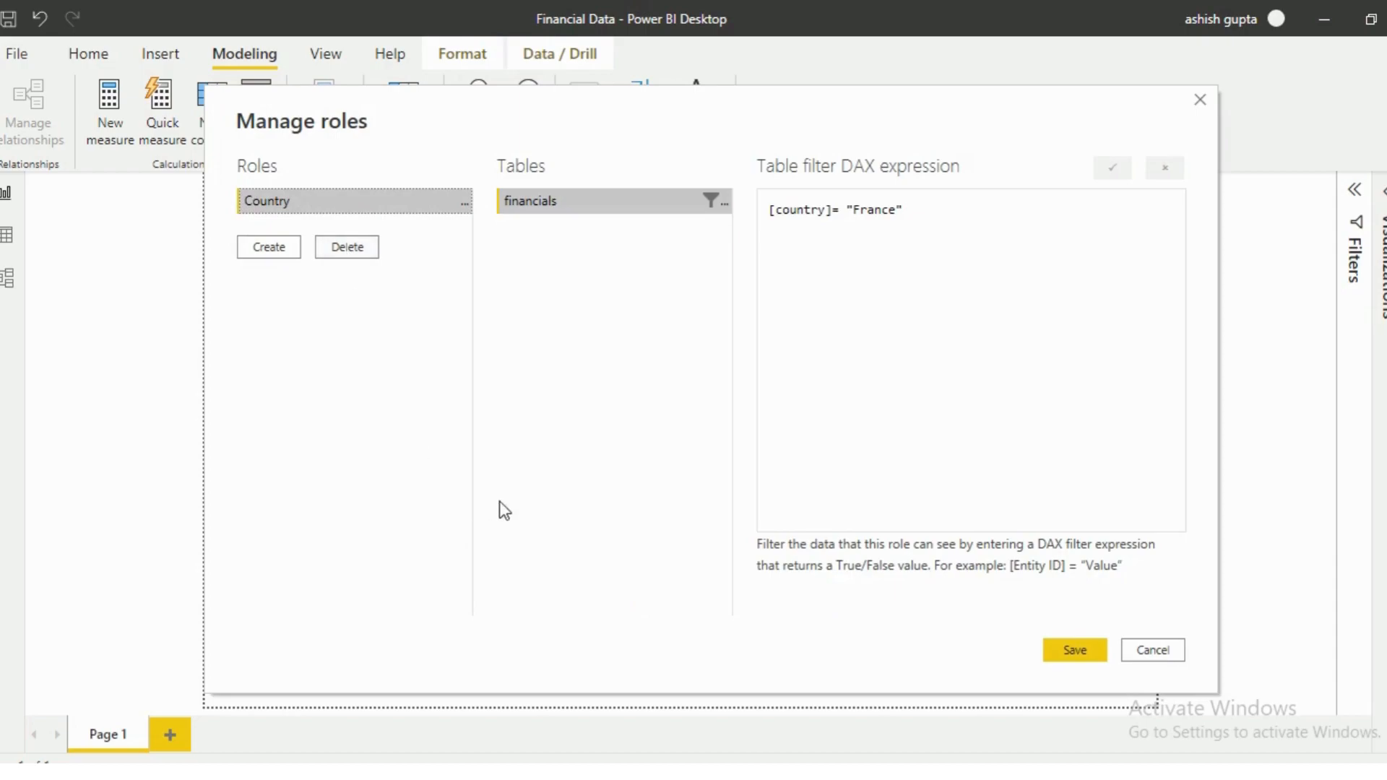
left_click(355, 250)
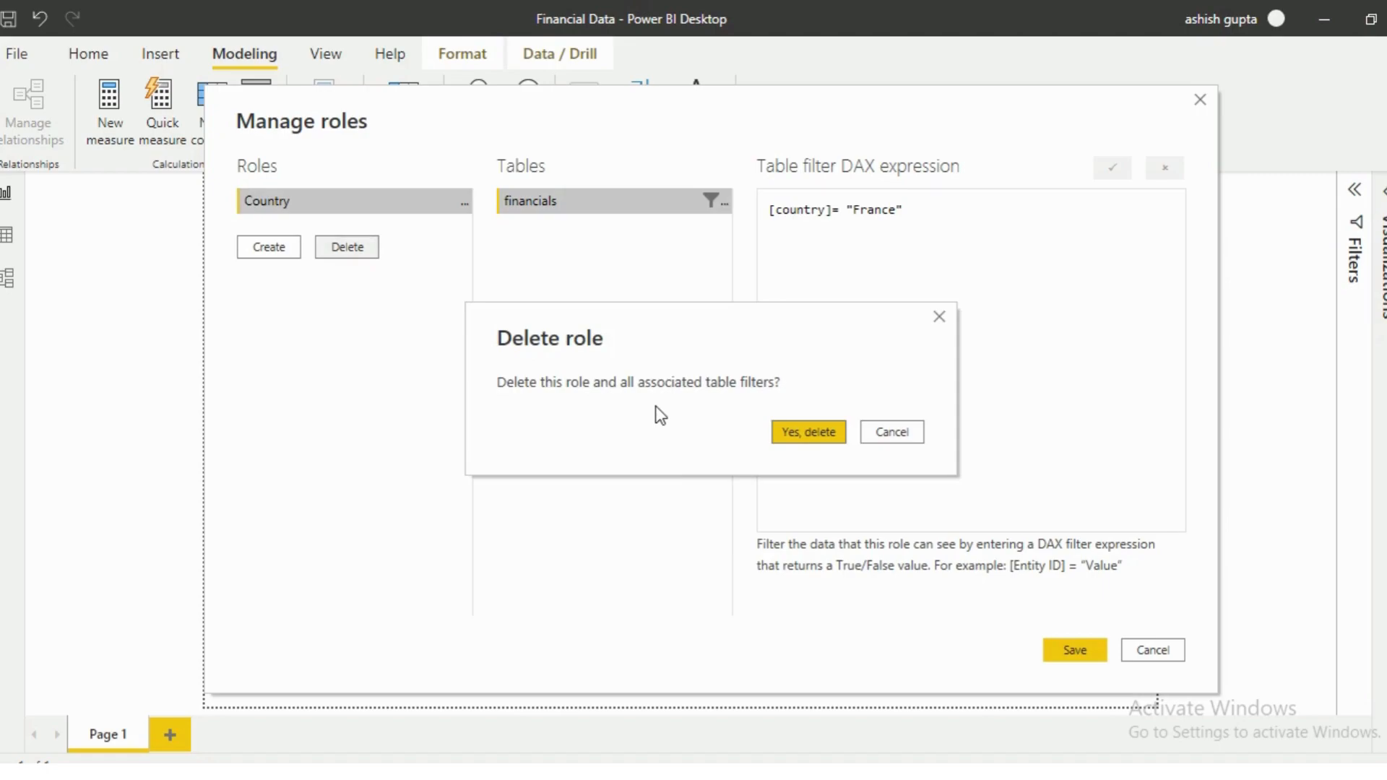
left_click(791, 438)
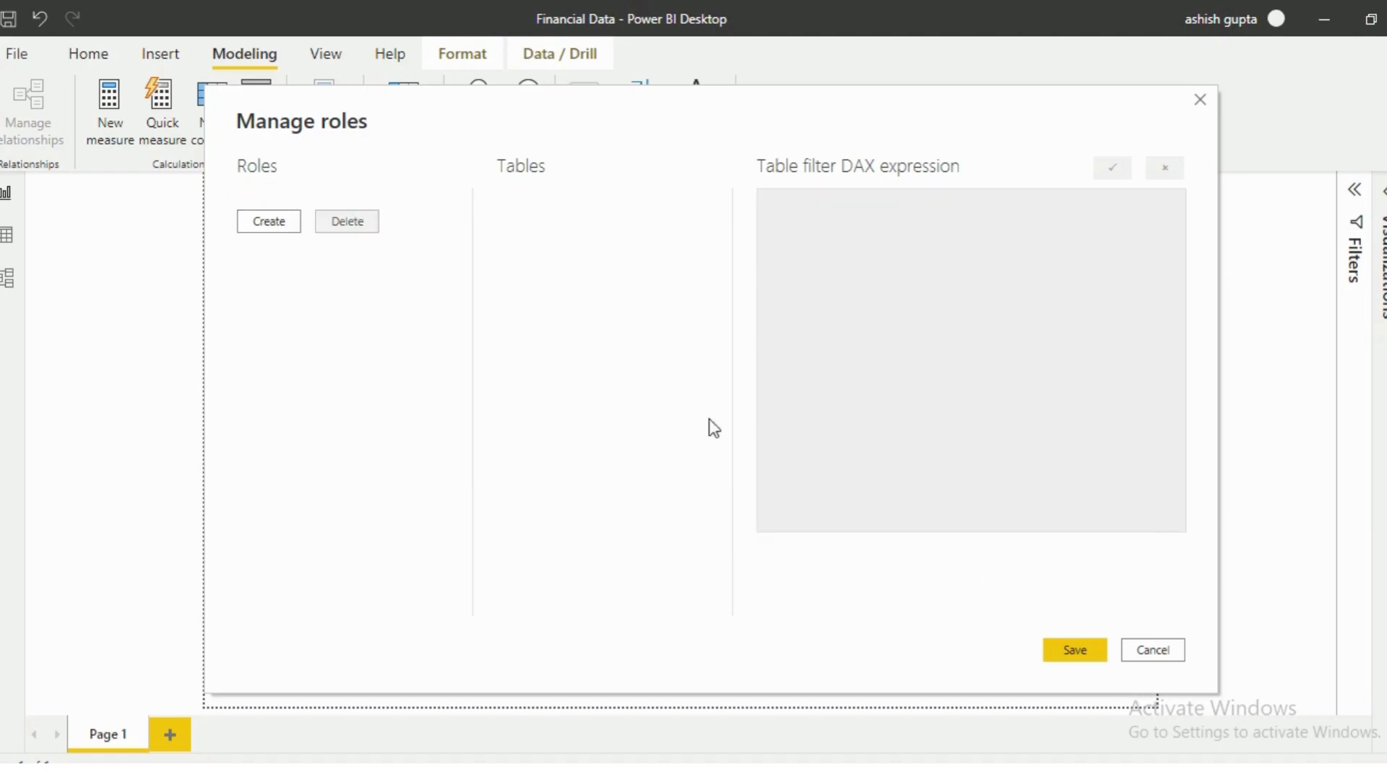
Step: Create a new security role named Location
left_click(275, 224)
left_click(361, 200)
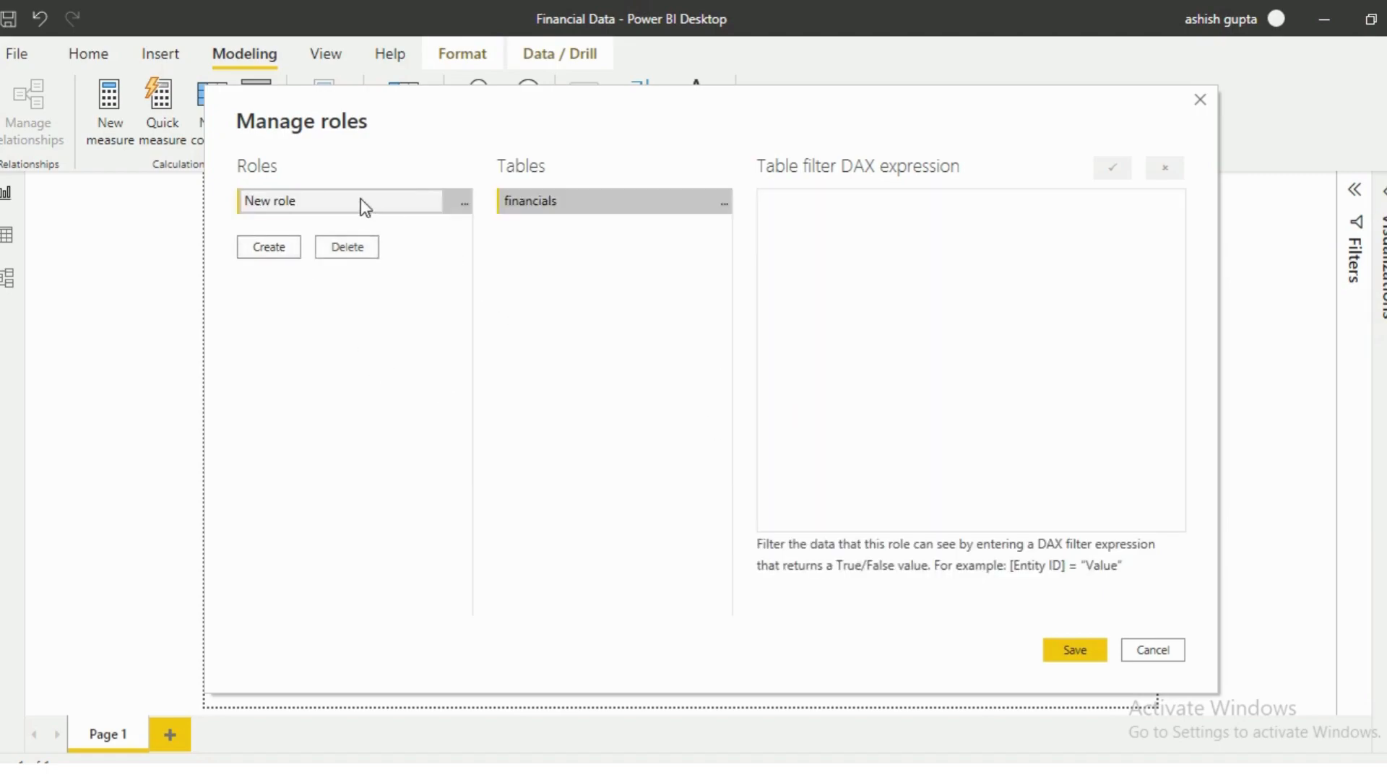
left_click_drag(367, 196, 209, 210)
type("Location")
left_click(261, 248)
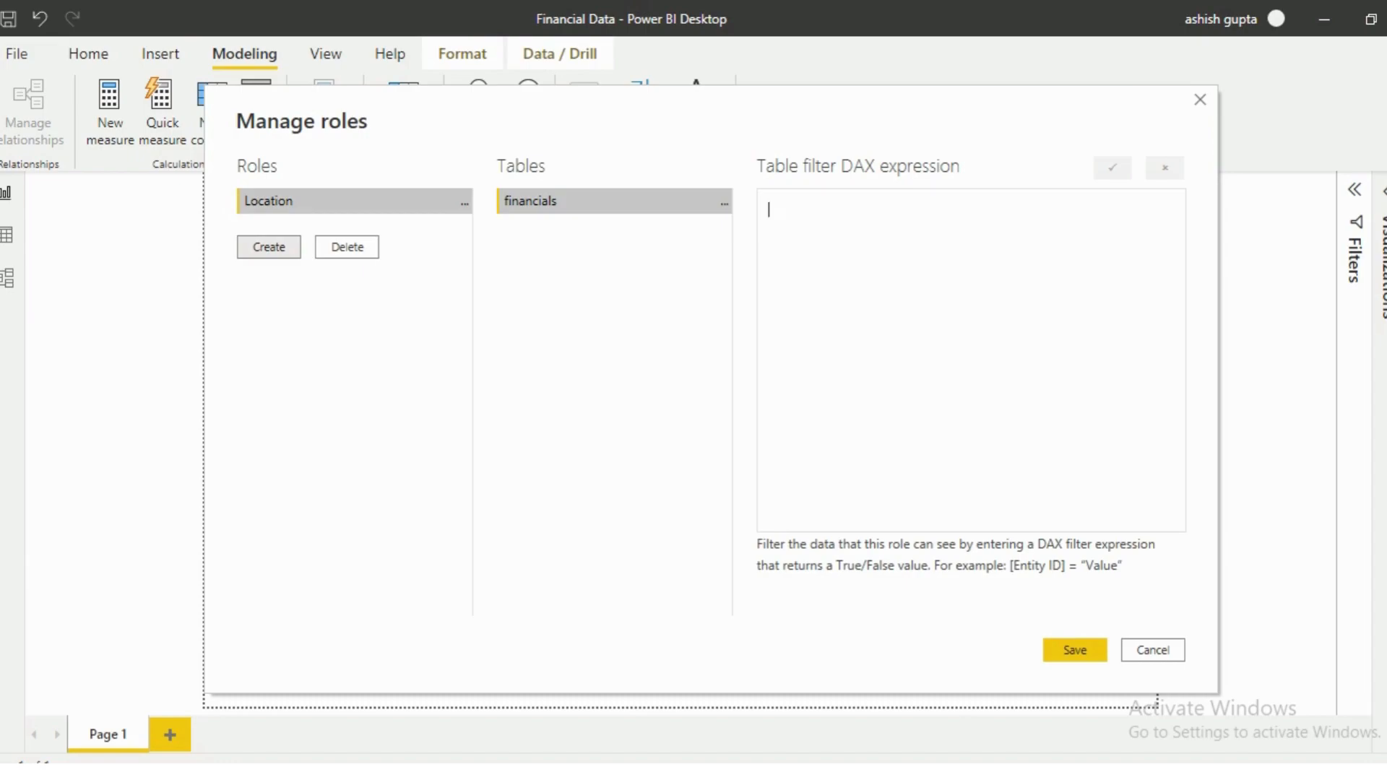
Step: Filter the financials table for the Location role with the DAX expression [Country] ="France" and save the roles
type("[C")
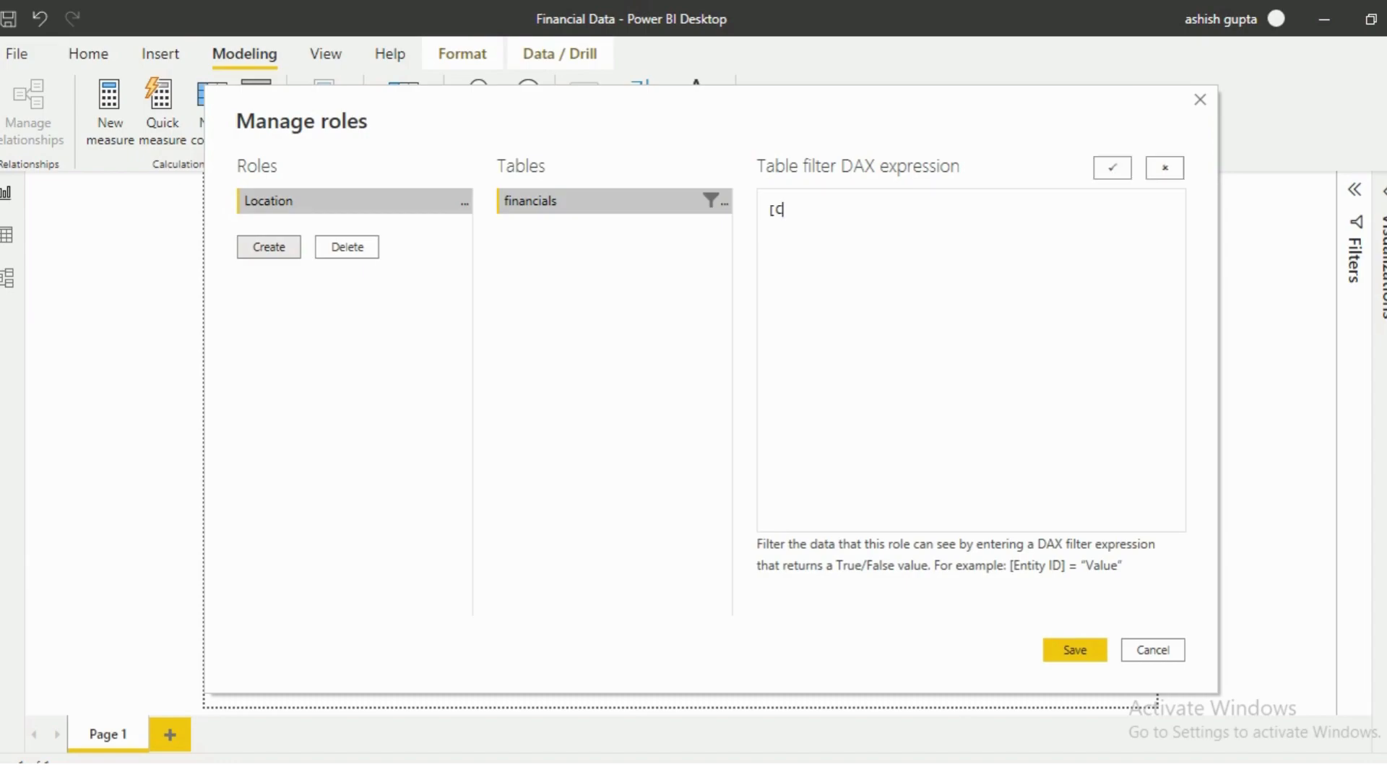
type("ountry] =\"France")
key("BackSpace")
type("e\"")
left_click(1072, 651)
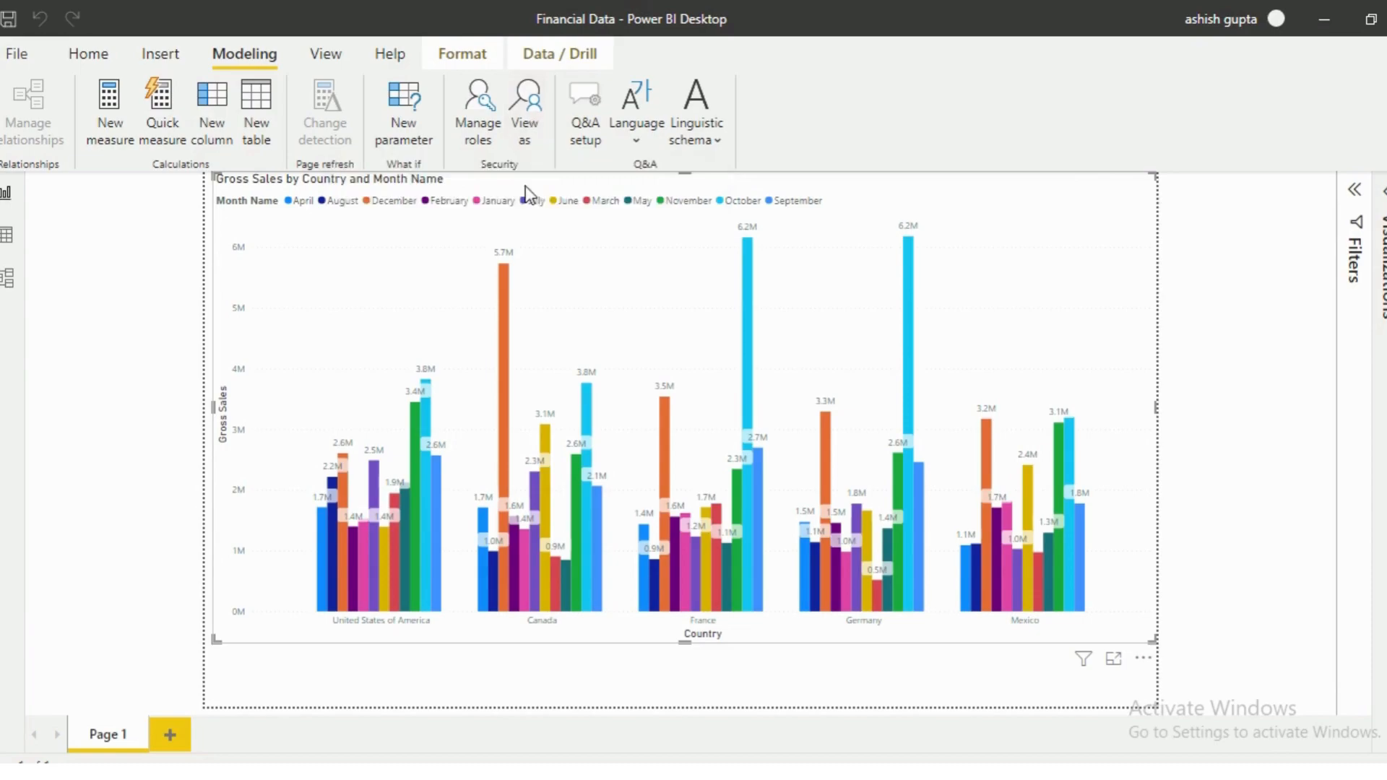
Step: Preview the report as the Location role and stop viewing as that role
left_click(526, 121)
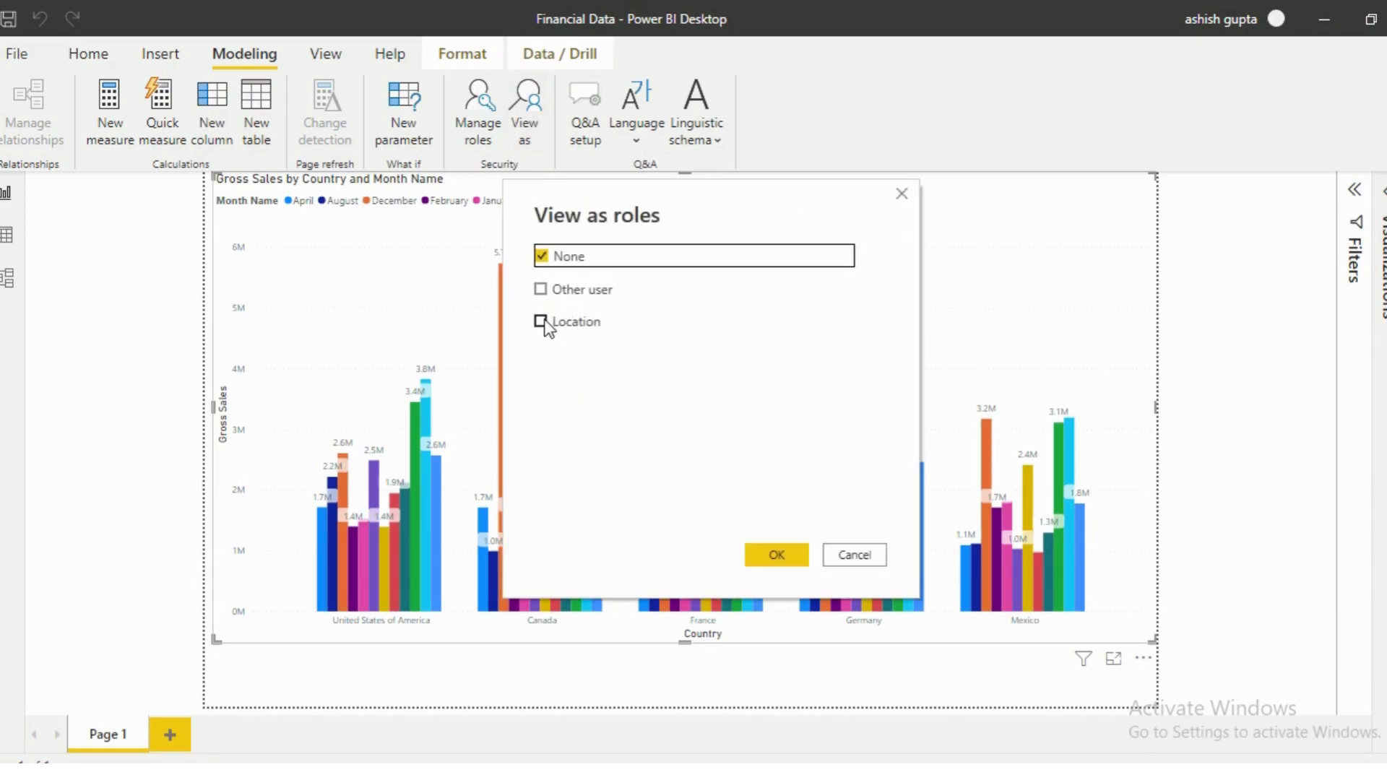
left_click(541, 322)
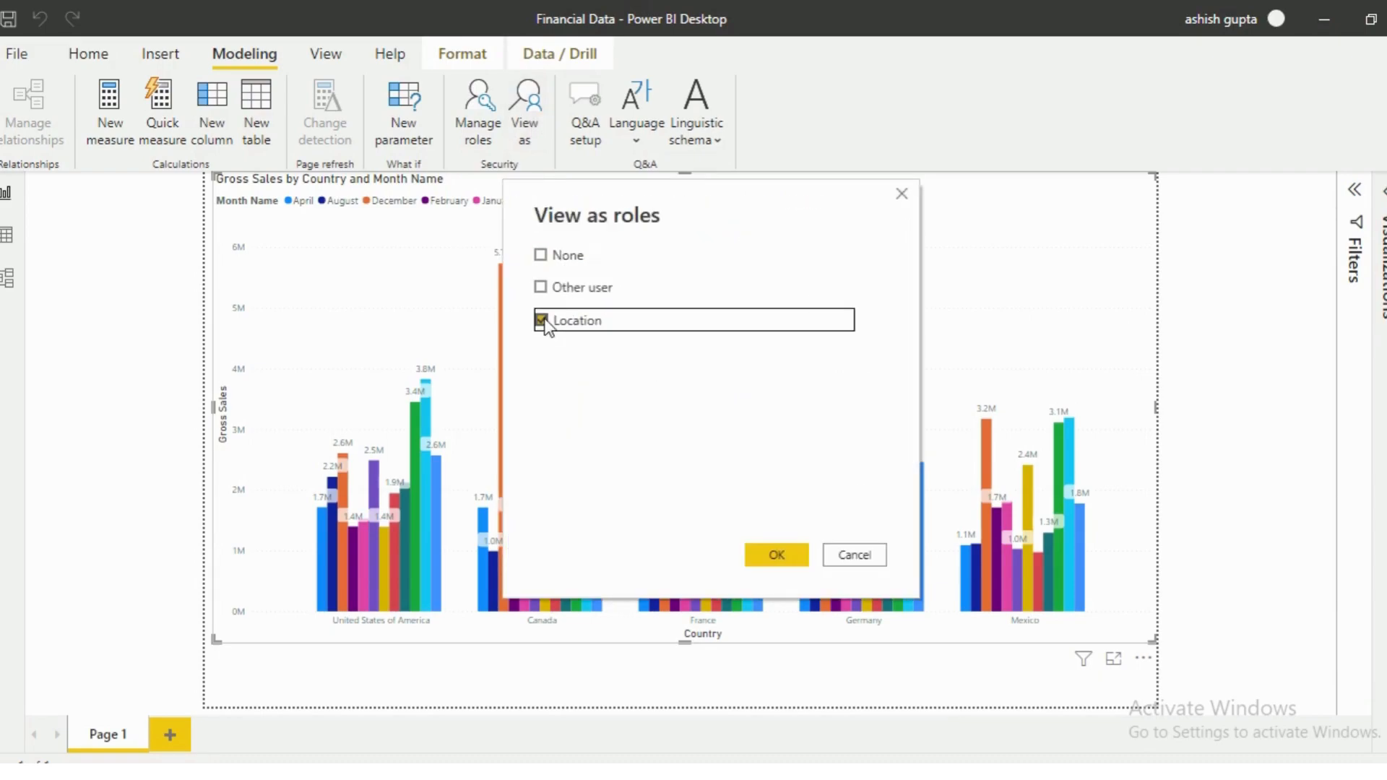
left_click(776, 556)
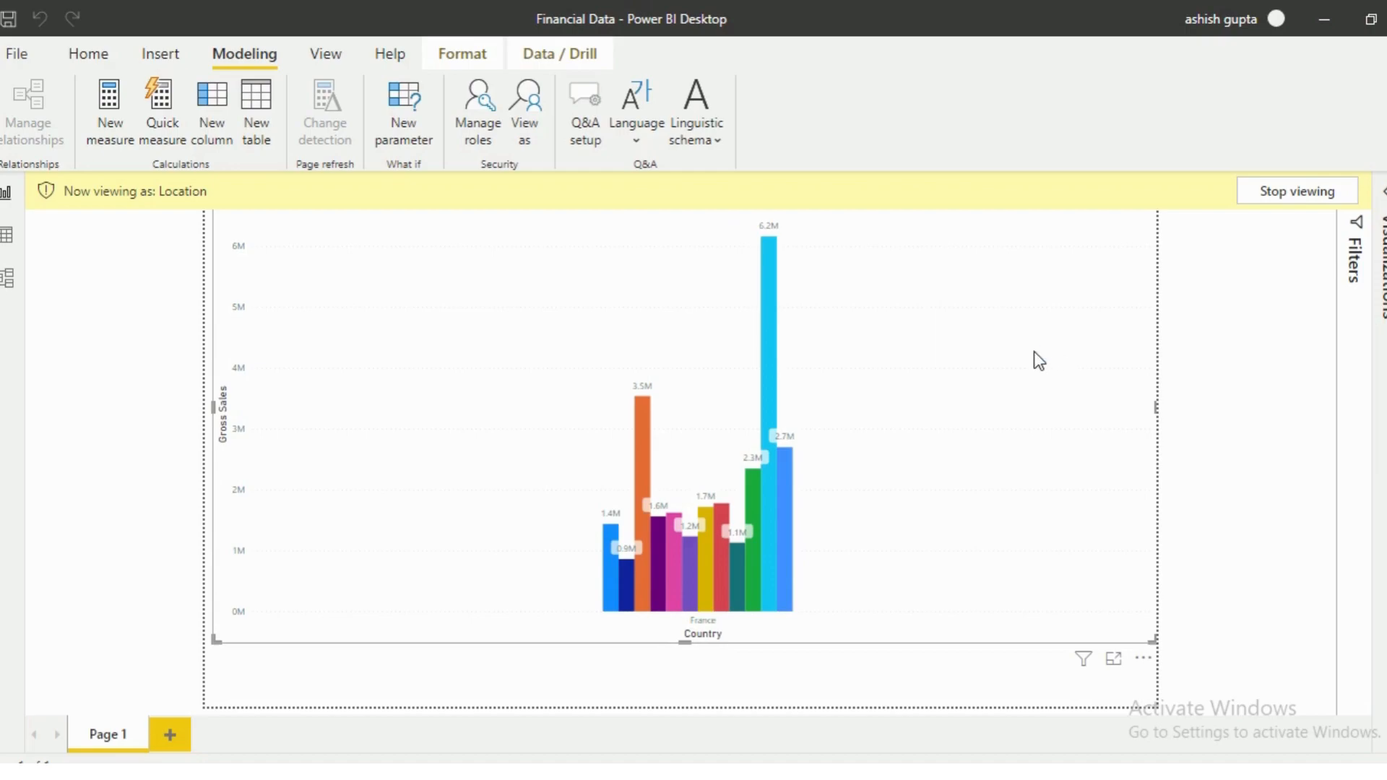
left_click(1319, 195)
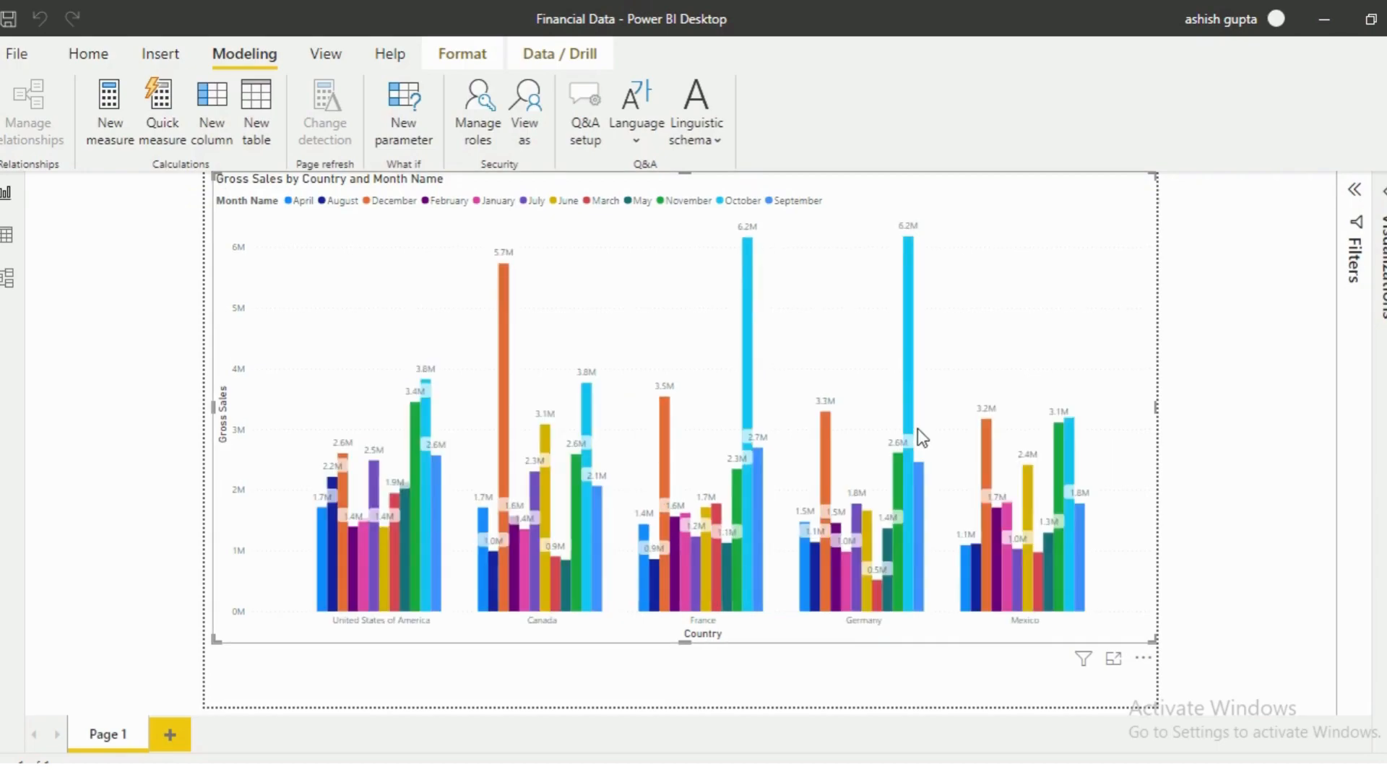
Step: Publish the Financial Data report to the Power BI service and dismiss the publishing dialog
left_click(83, 62)
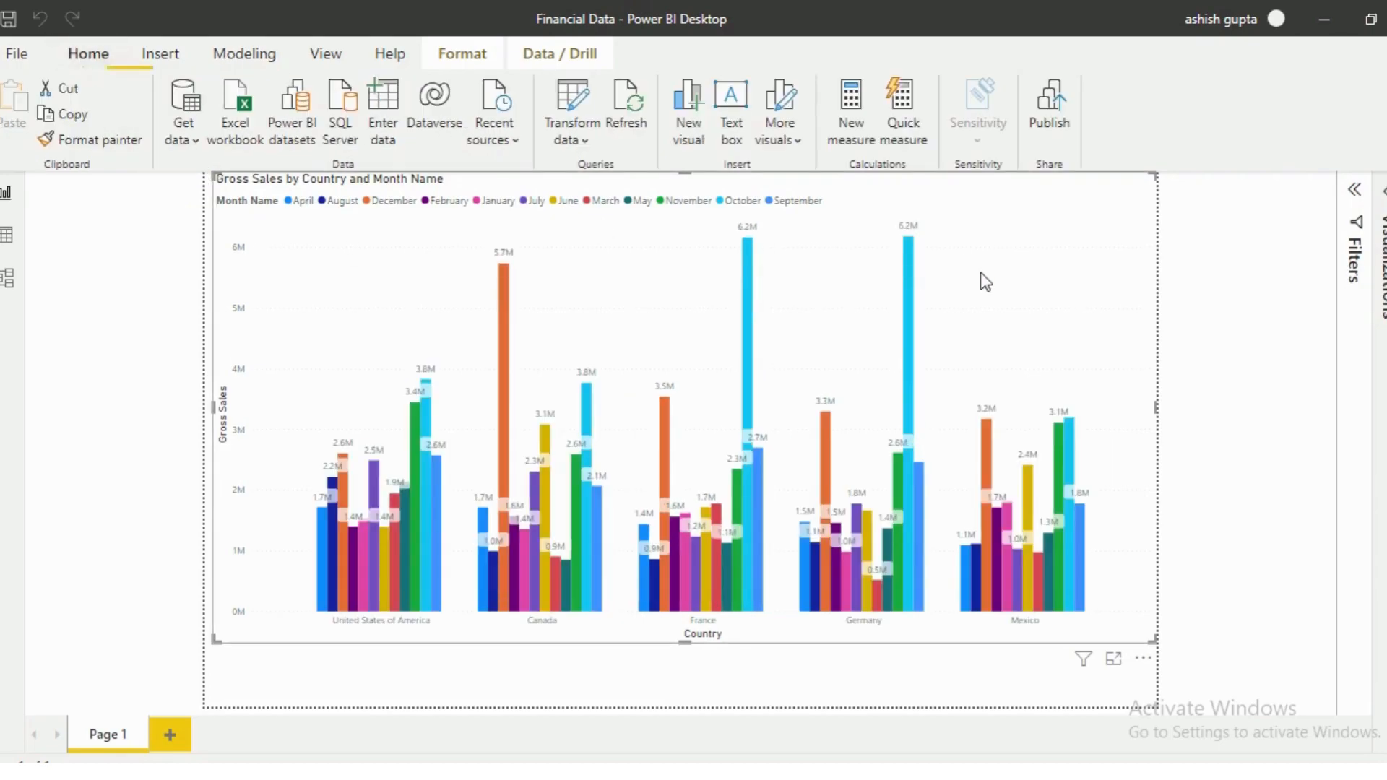
left_click(1045, 112)
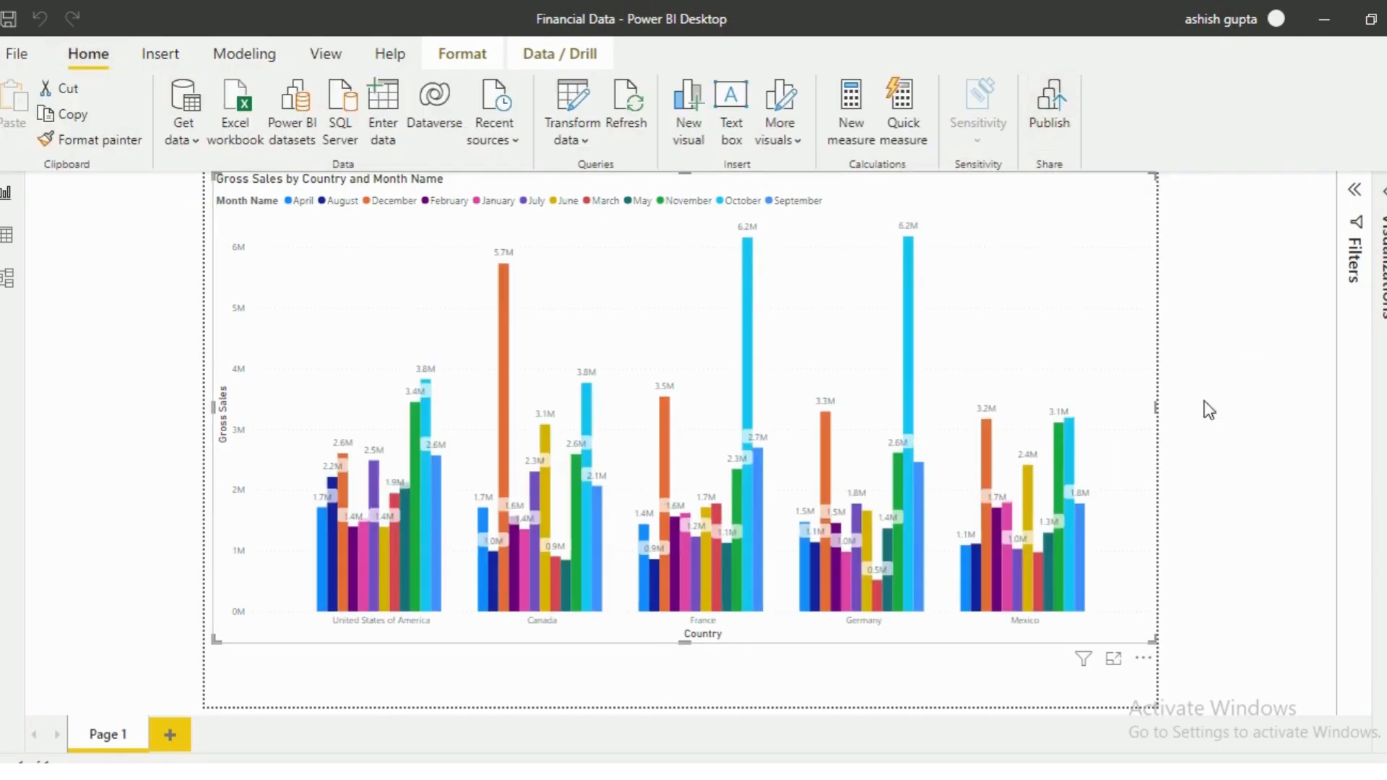
left_click(814, 432)
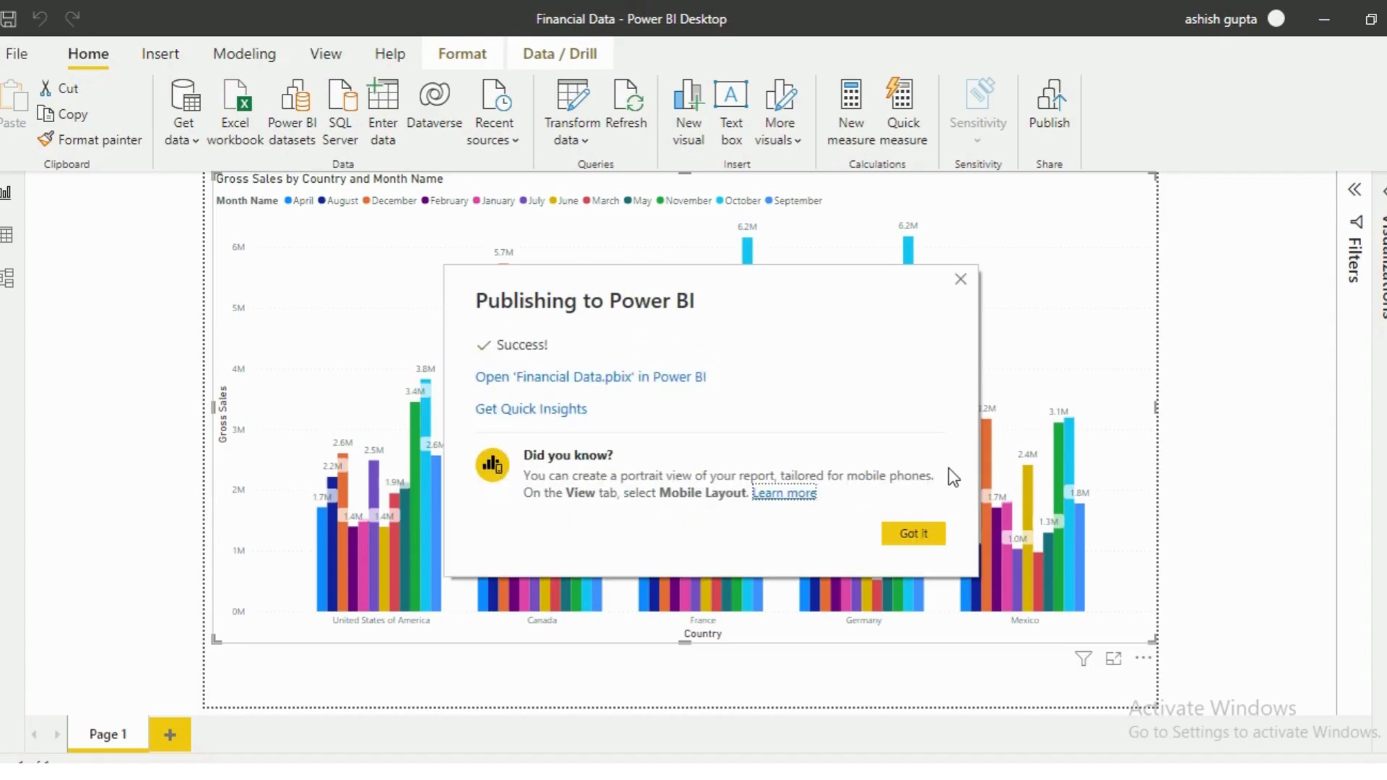
left_click(907, 535)
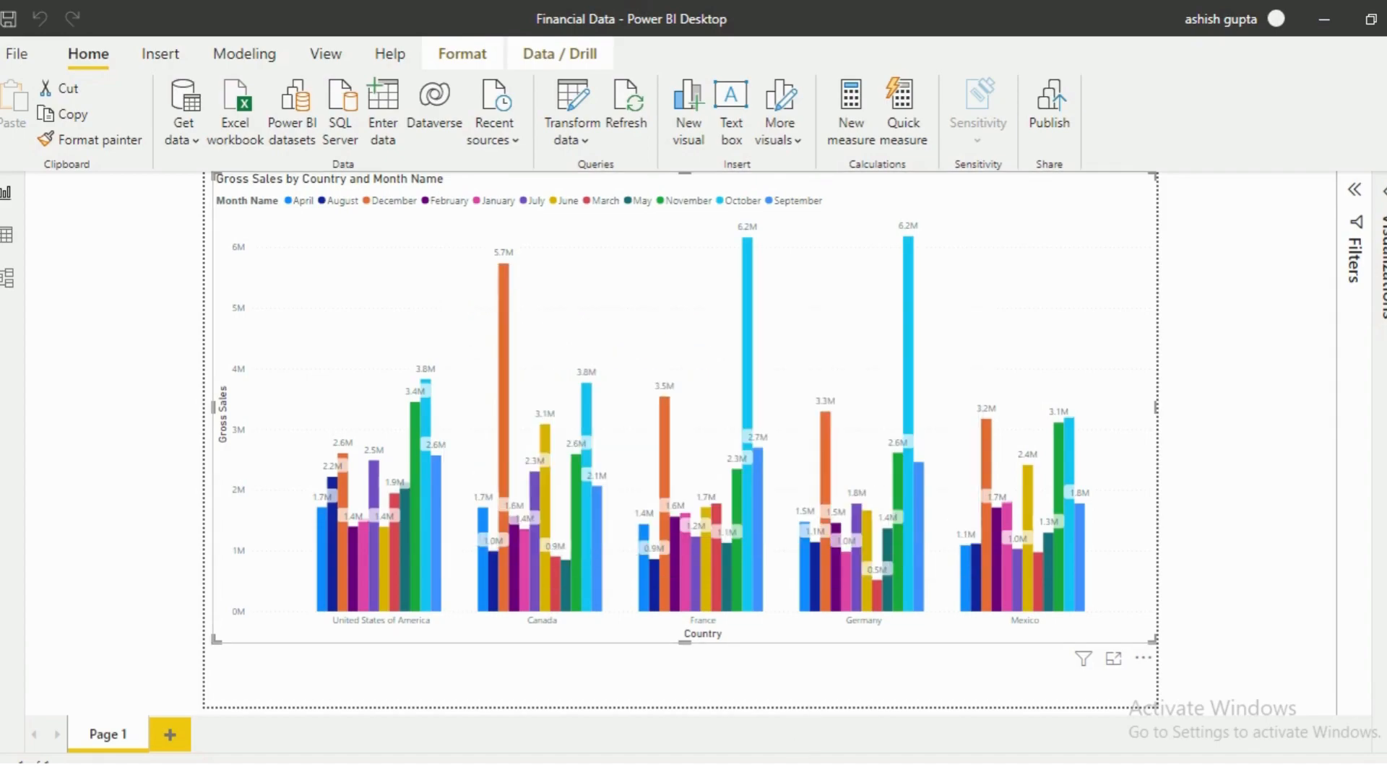
Step: Switch to the Power BI service in the browser and open the Financial Data dataset's row-level security settings
mouse_move(794, 775)
left_click(795, 715)
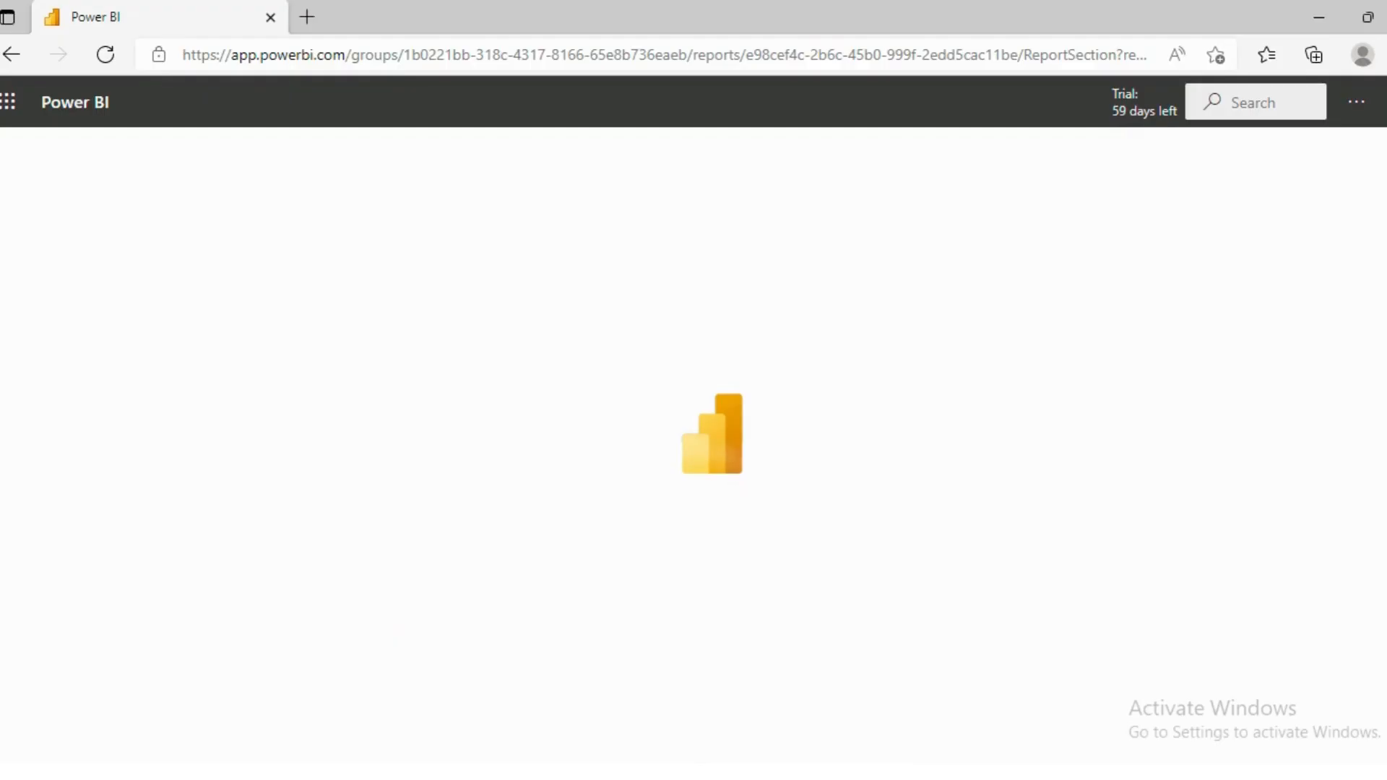
left_click(110, 54)
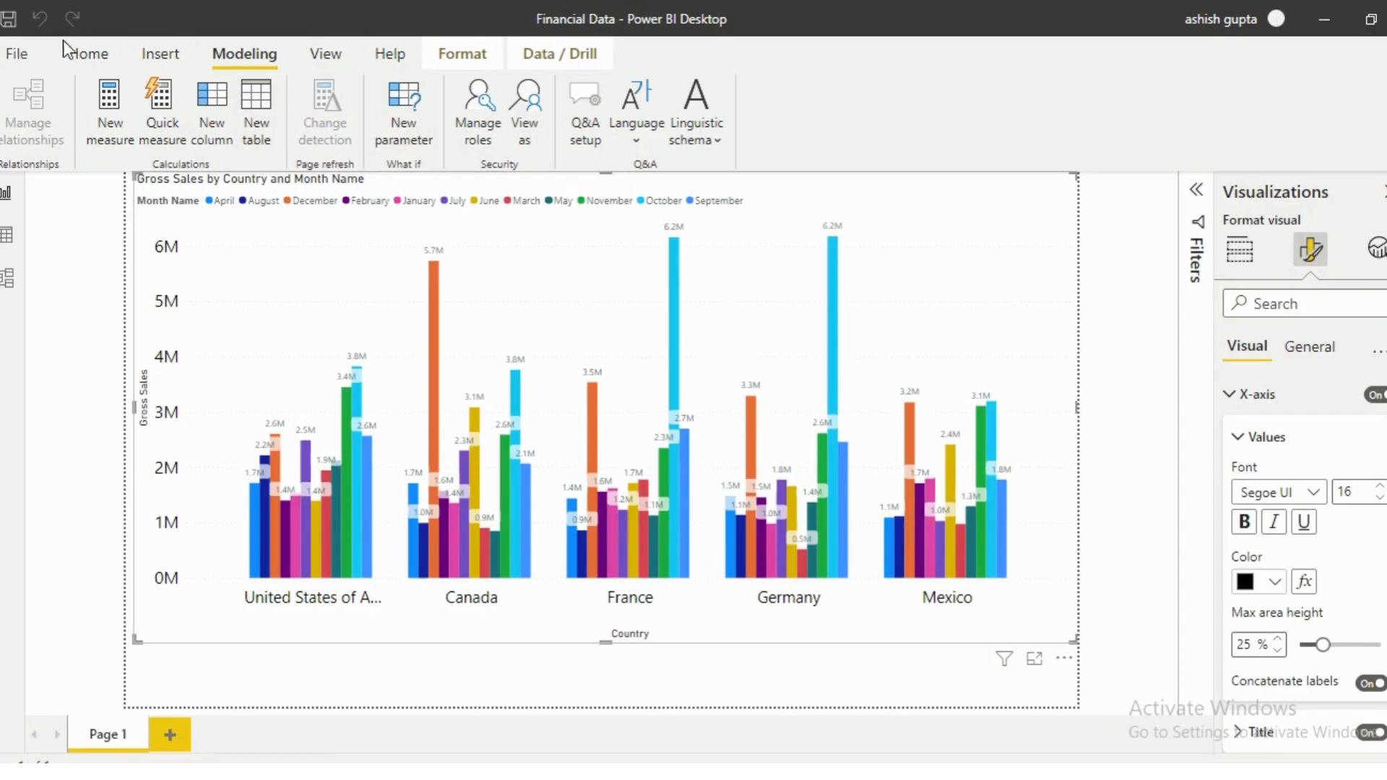
left_click(89, 55)
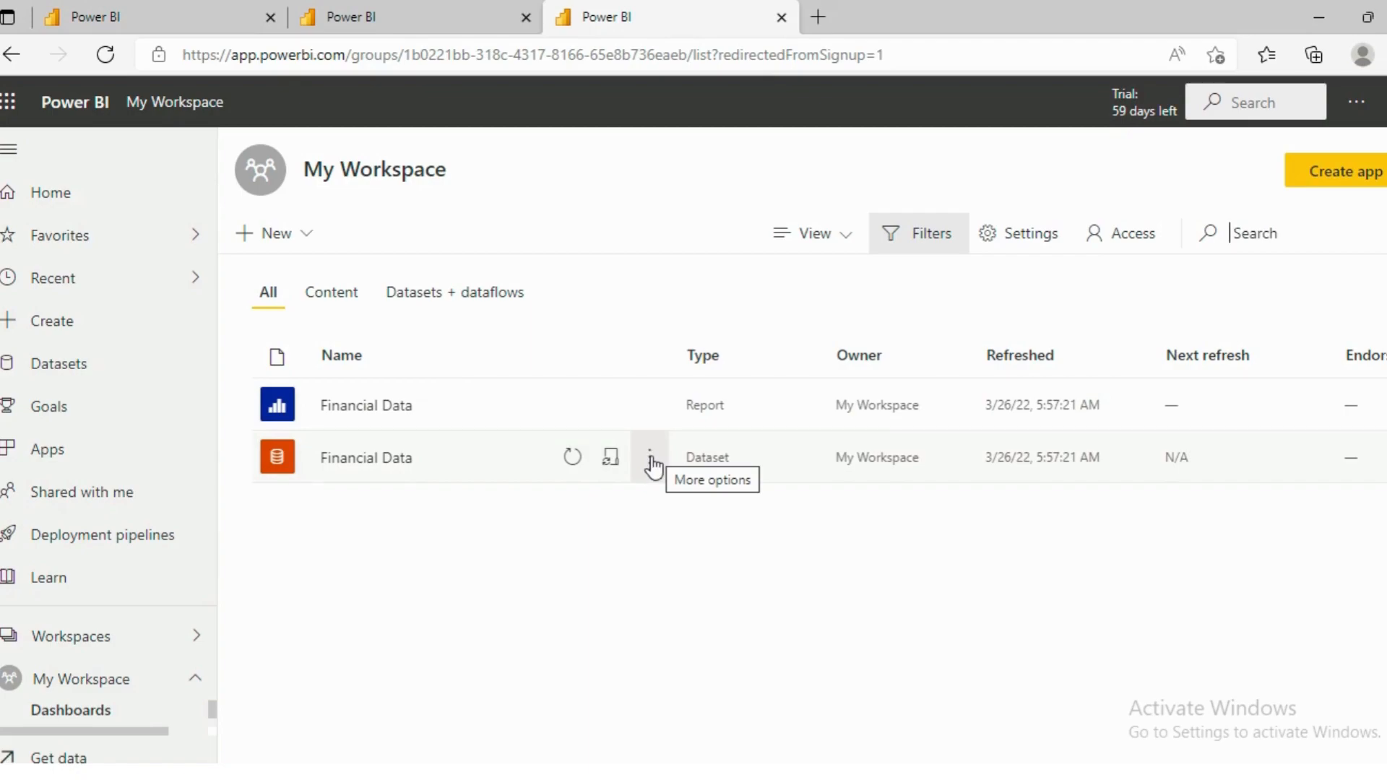
left_click(653, 461)
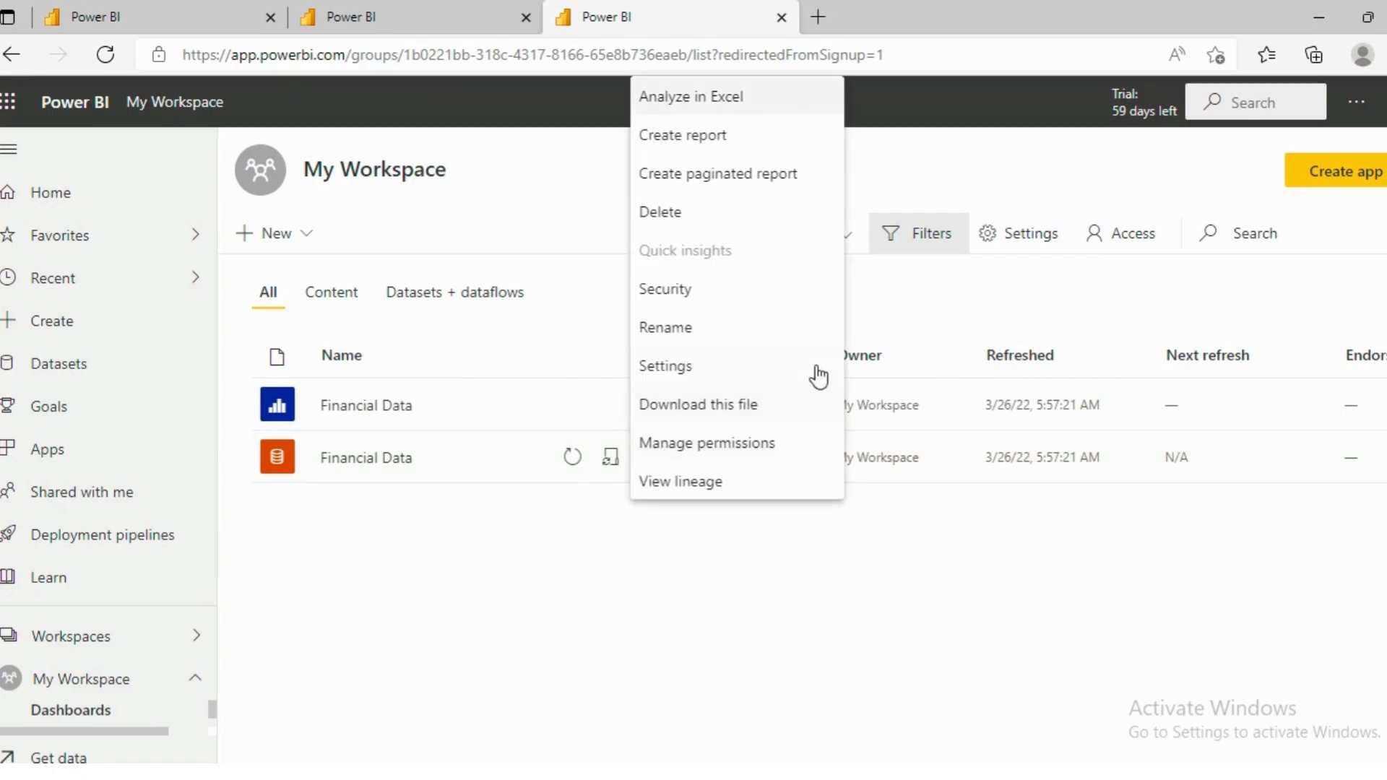
left_click(730, 292)
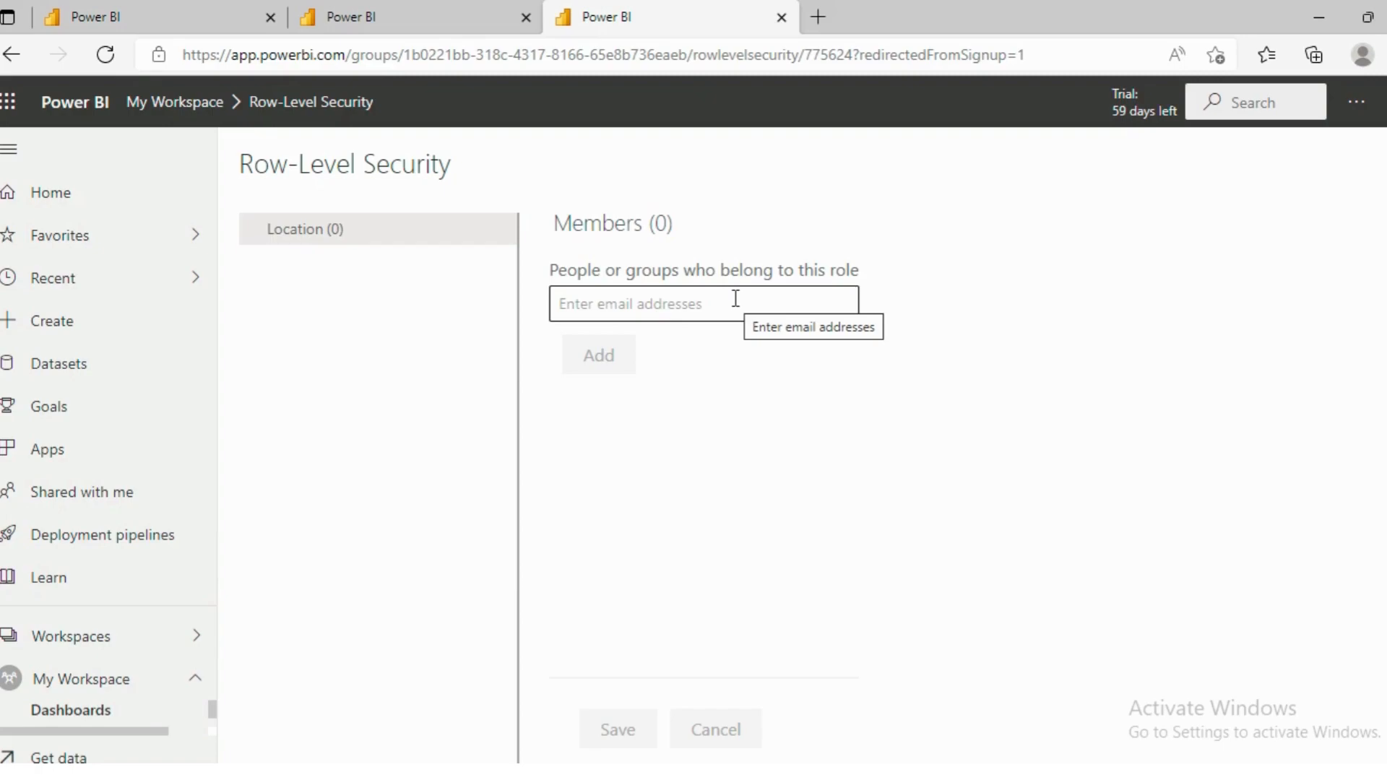
Step: Add the suggested user account as a member of the Location role and save the membership
left_click(735, 298)
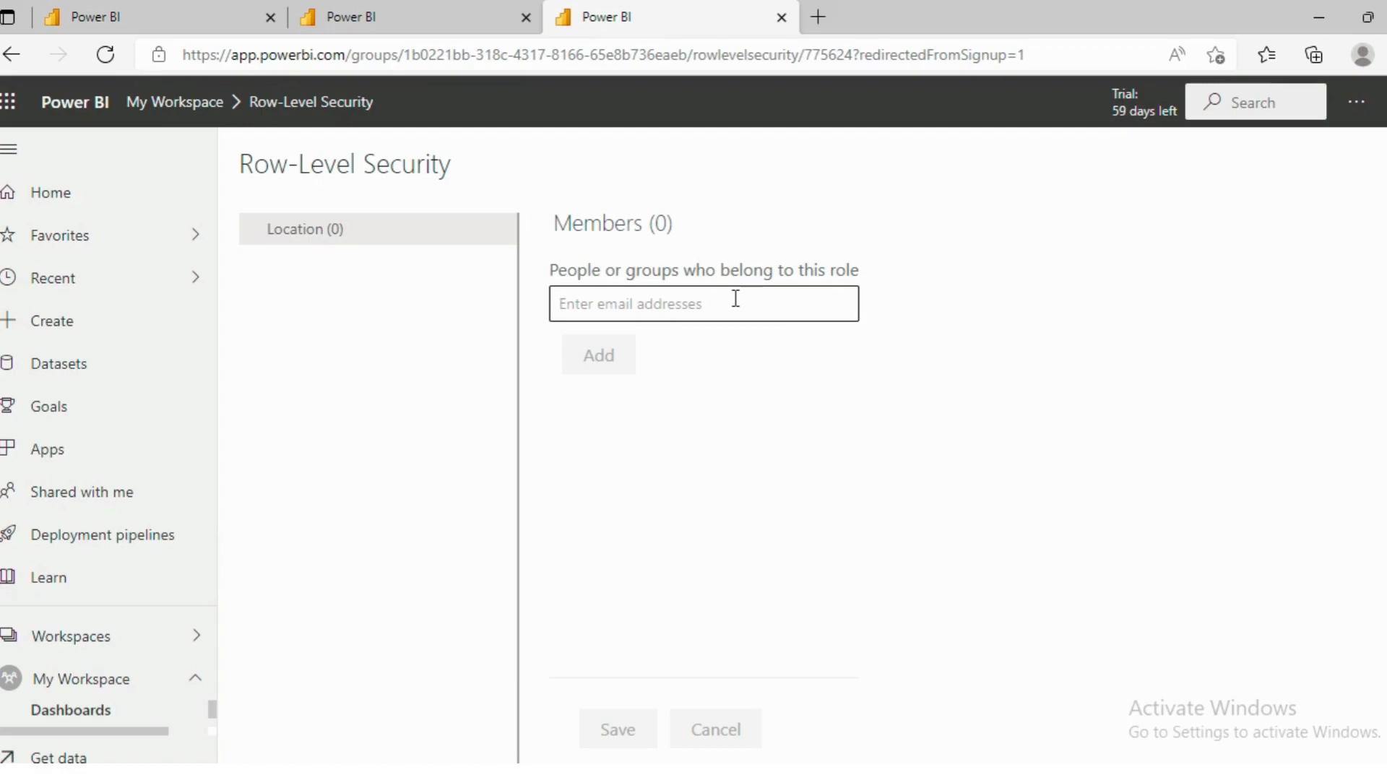
type("ashish")
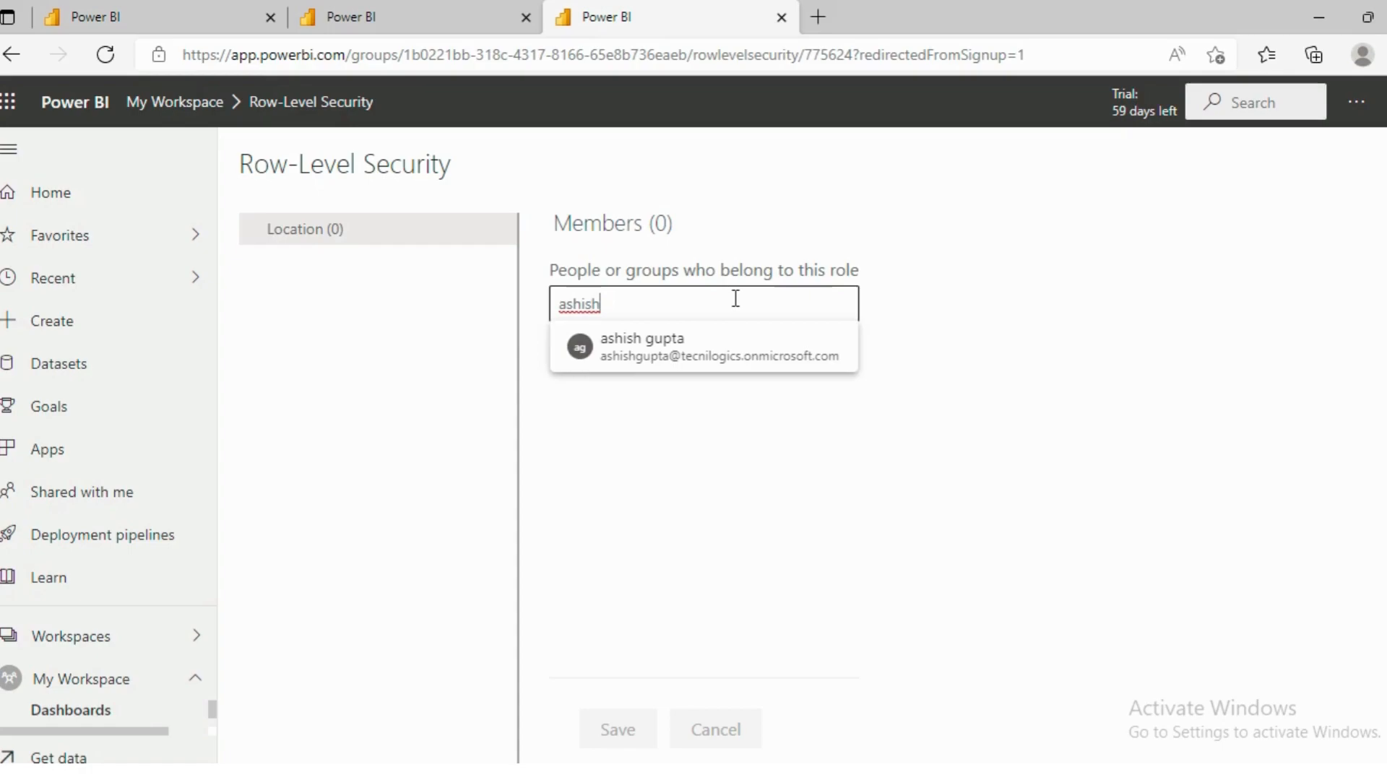
left_click(725, 344)
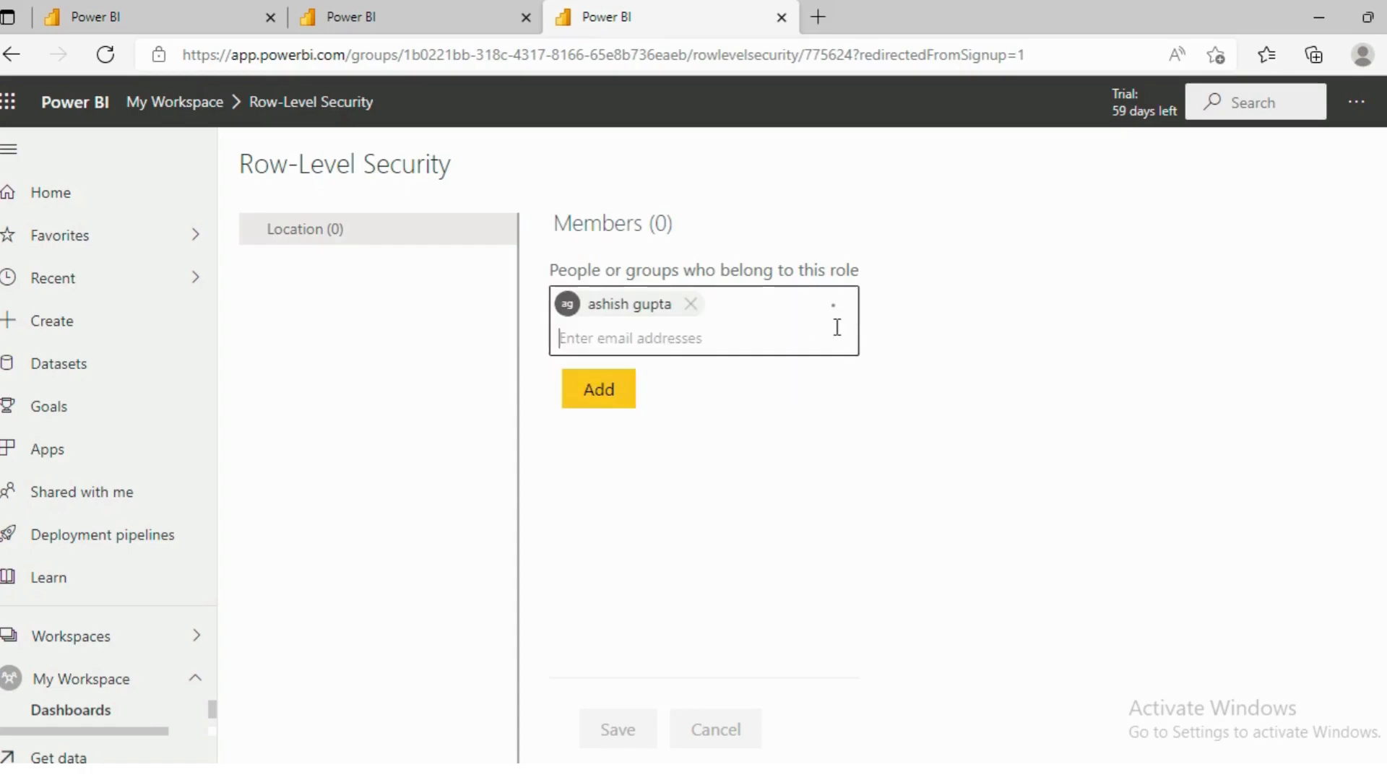
left_click(591, 399)
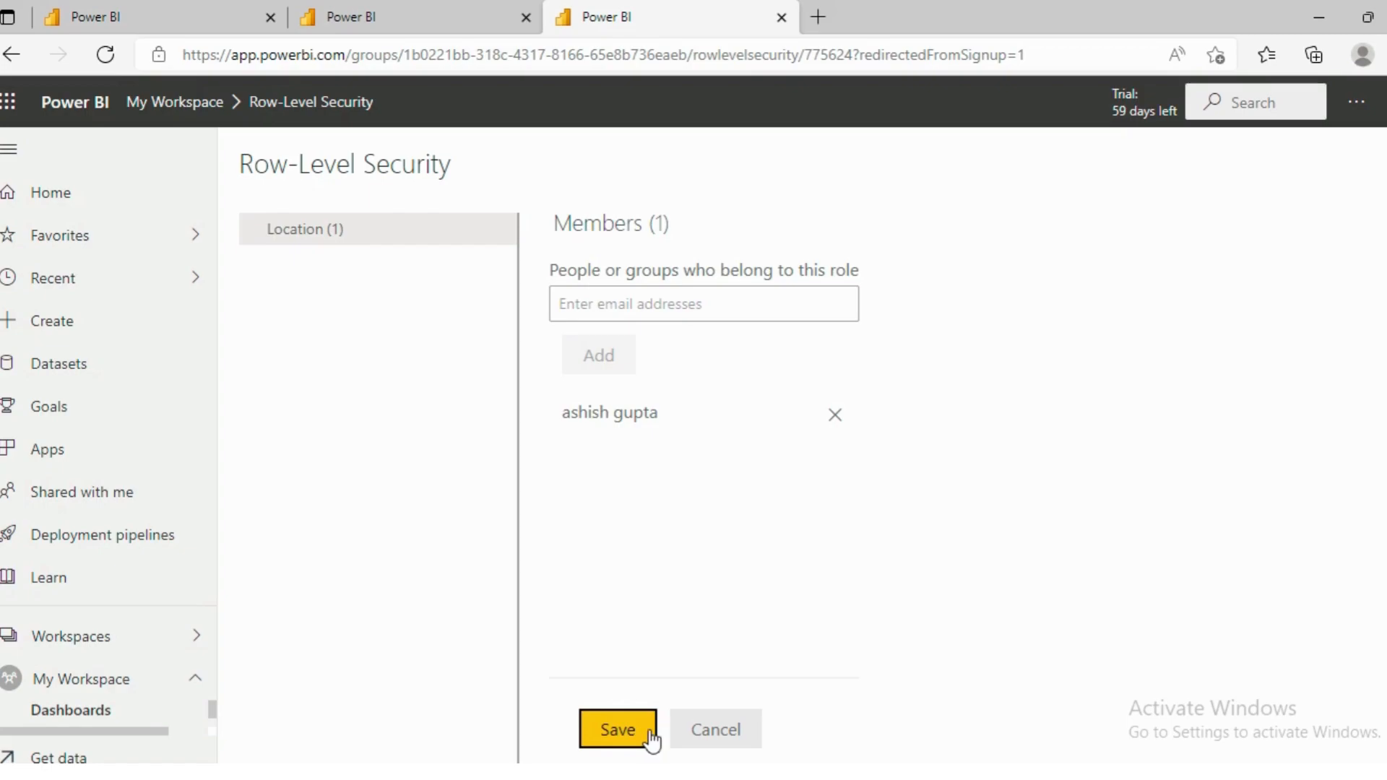
left_click(617, 729)
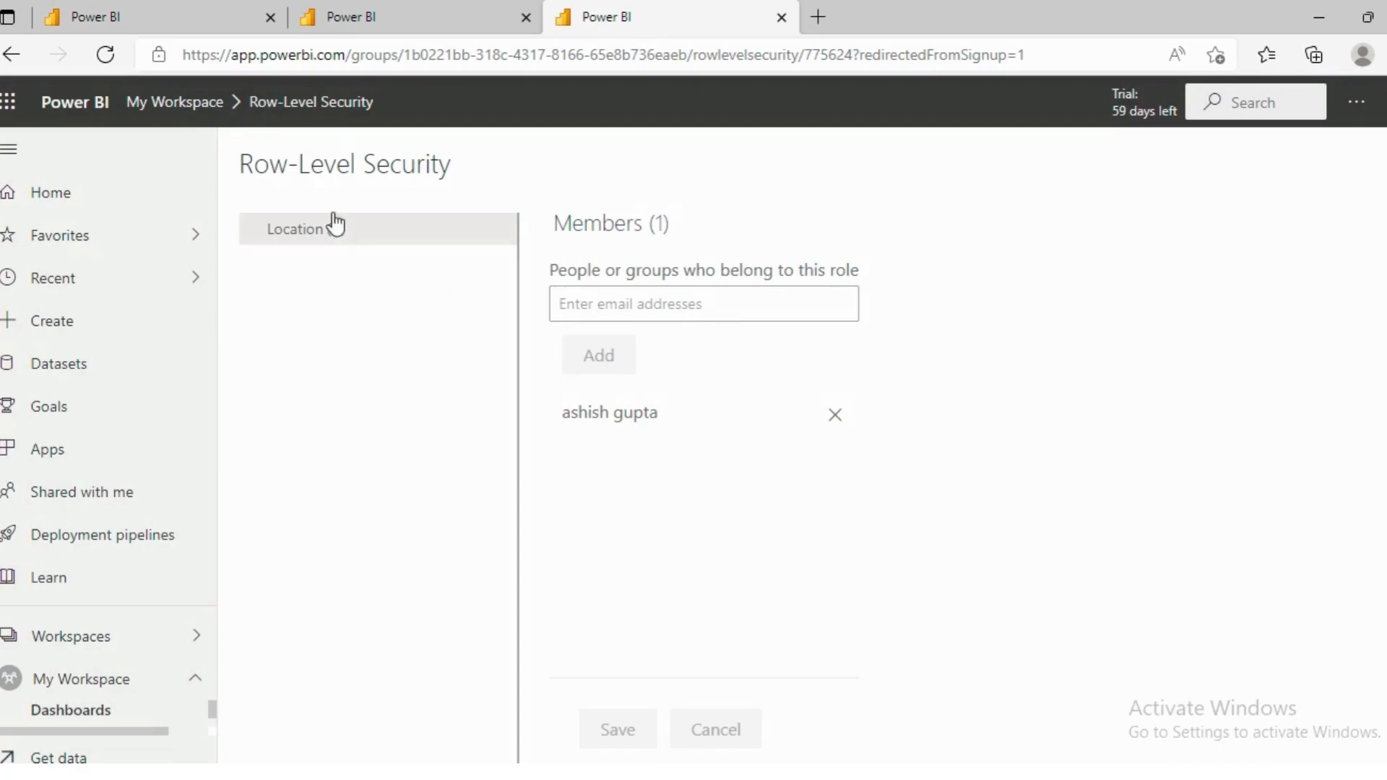
Step: Return to My Workspace, reopen the Financial Data dataset's security settings and test the report as the Location role
left_click(160, 120)
left_click(642, 457)
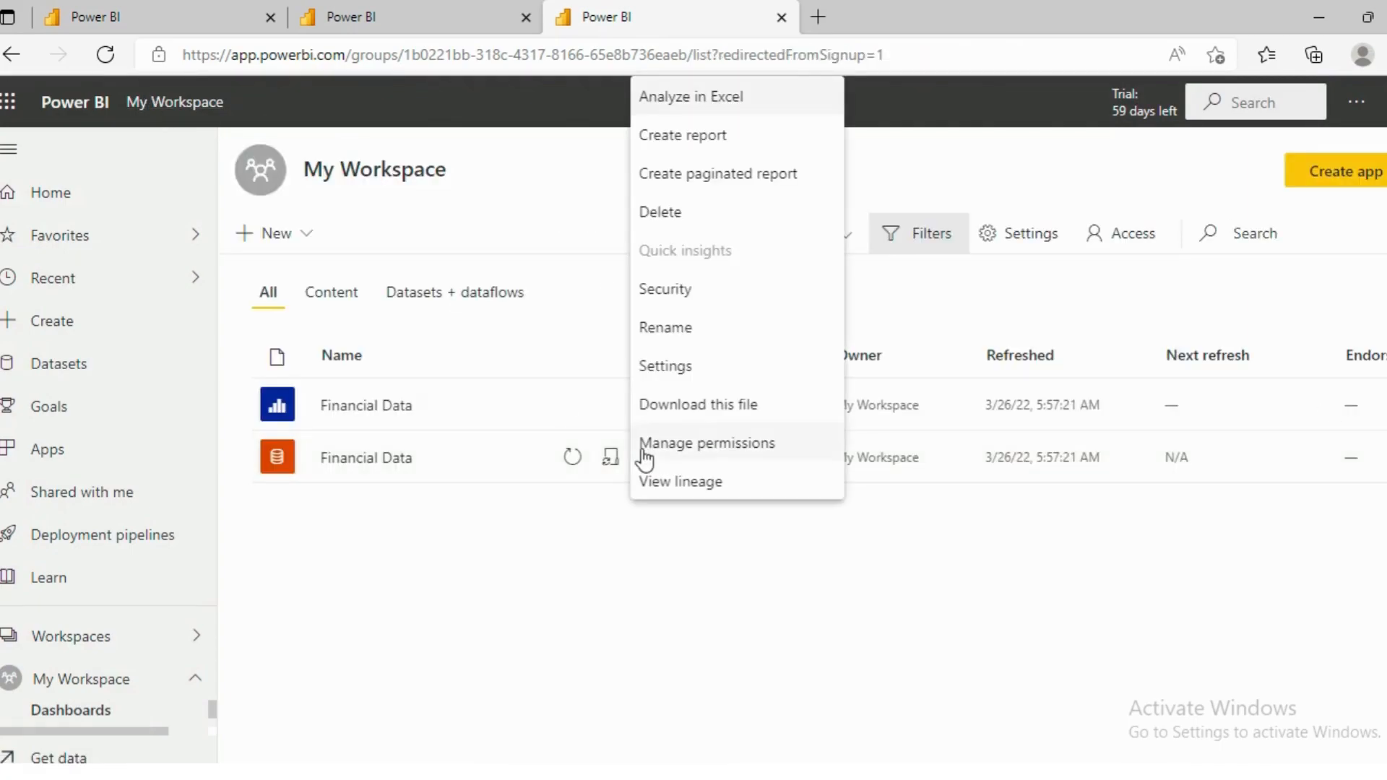
left_click(715, 290)
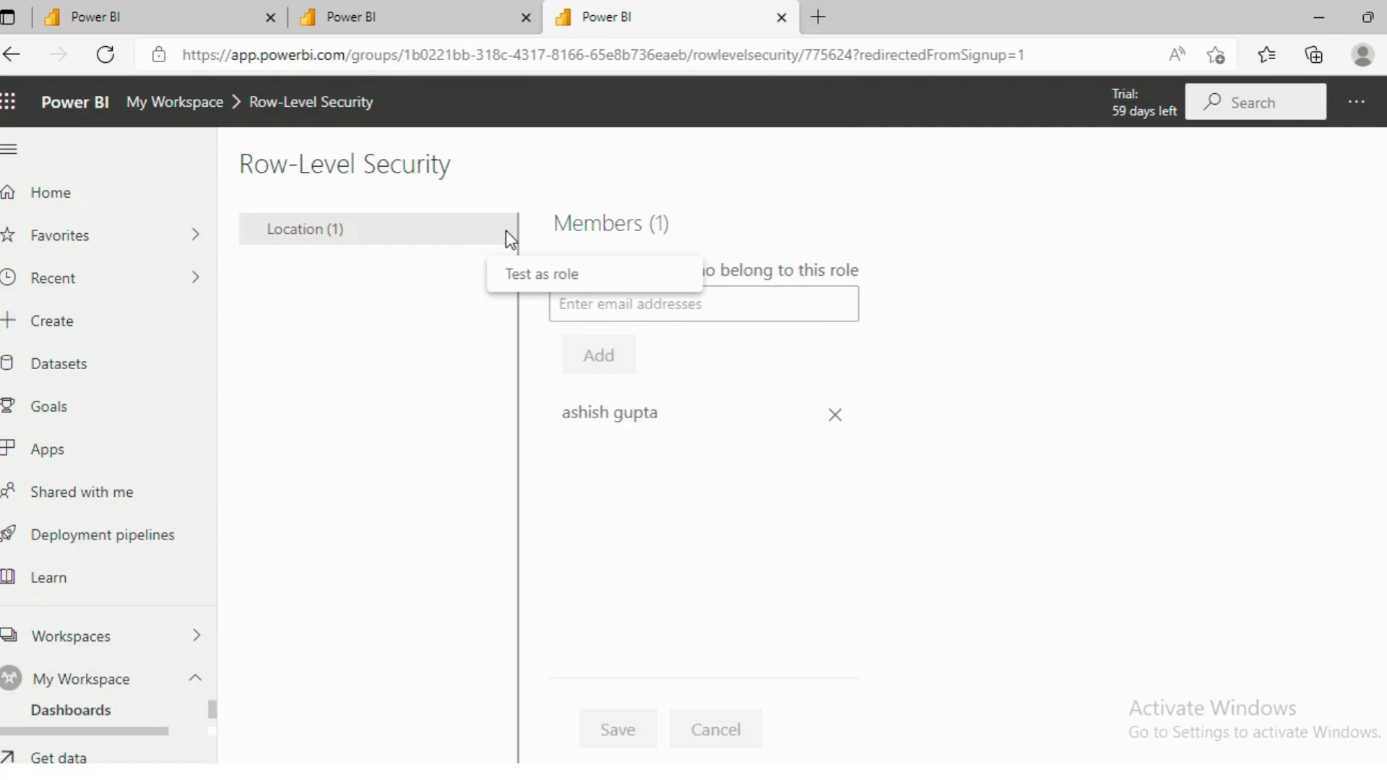
left_click(541, 275)
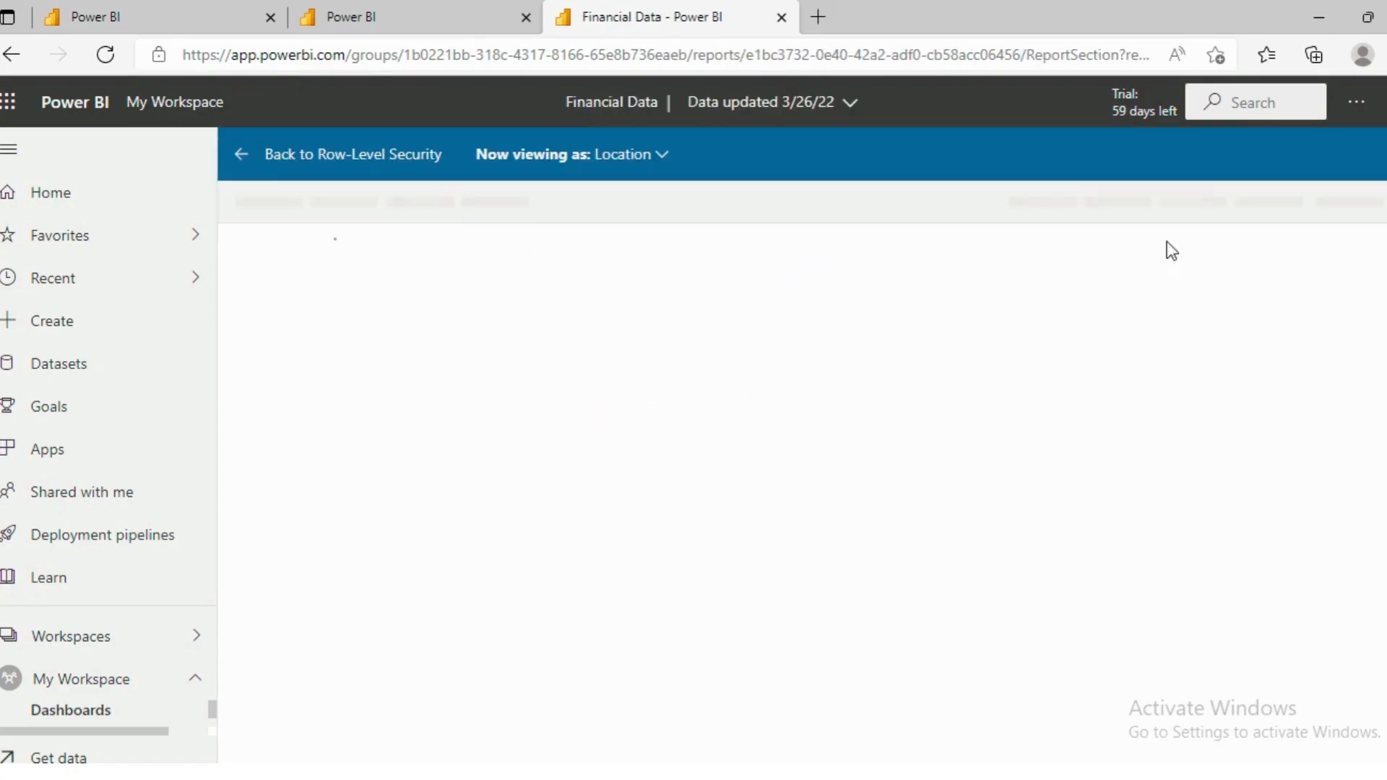